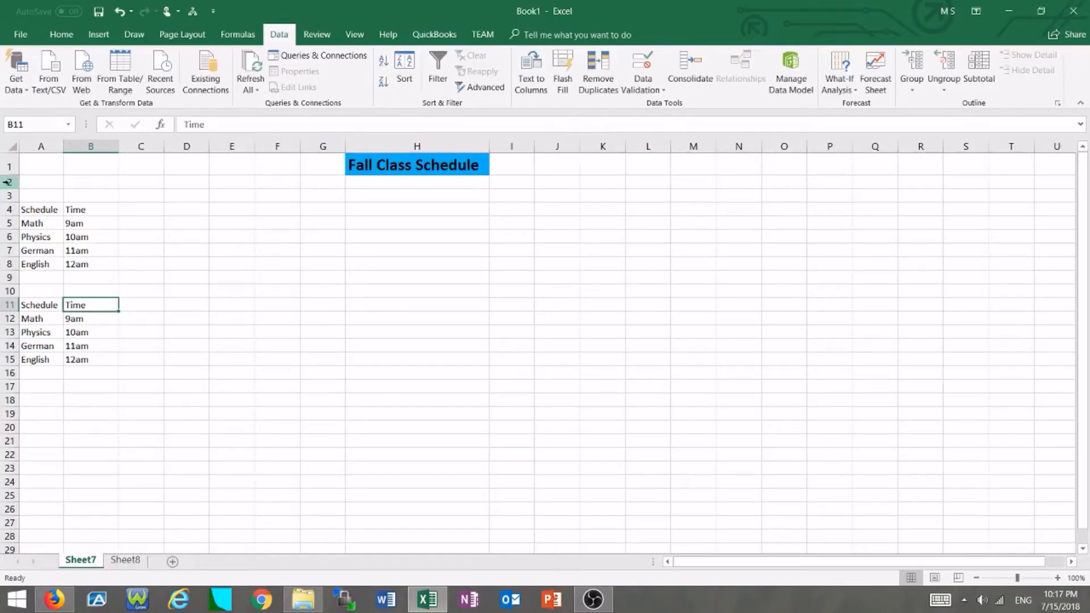
Convert the range A4:B8 into a table, specifying that it has headers.
{"action": "left_click_drag", "start_coordinate": [41, 210], "coordinate": [111, 267]}
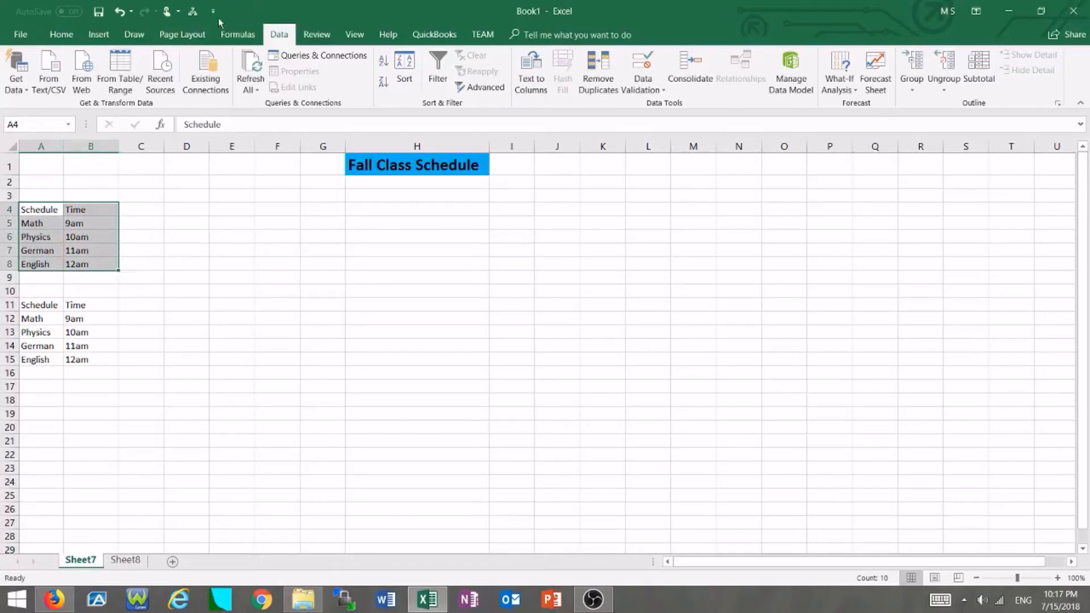
{"action": "left_click", "coordinate": [101, 36]}
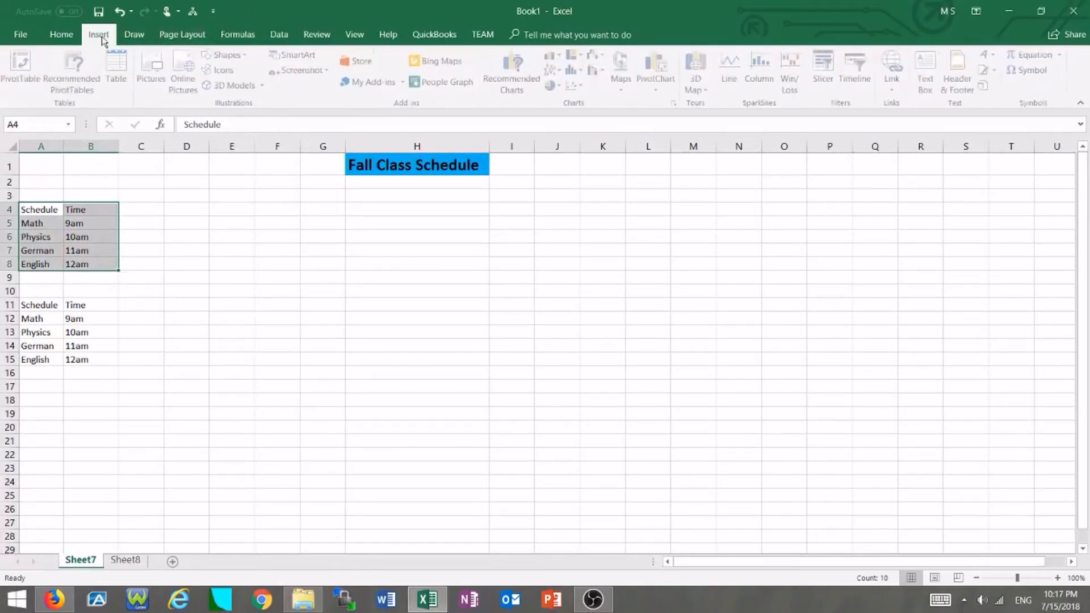
{"action": "left_click", "coordinate": [127, 71]}
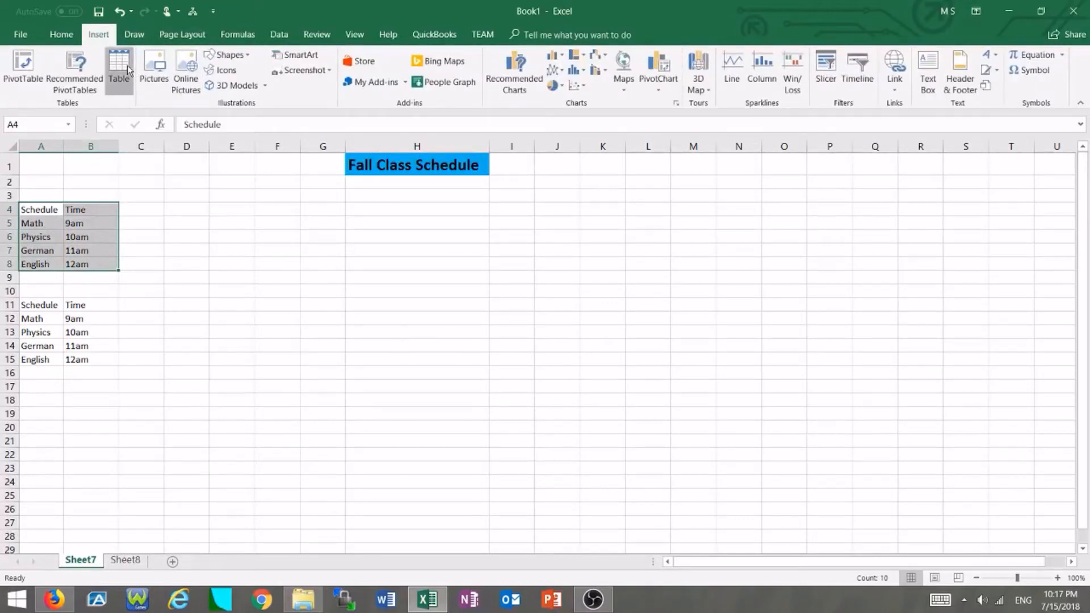
{"action": "left_click_drag", "start_coordinate": [403, 414], "coordinate": [373, 304]}
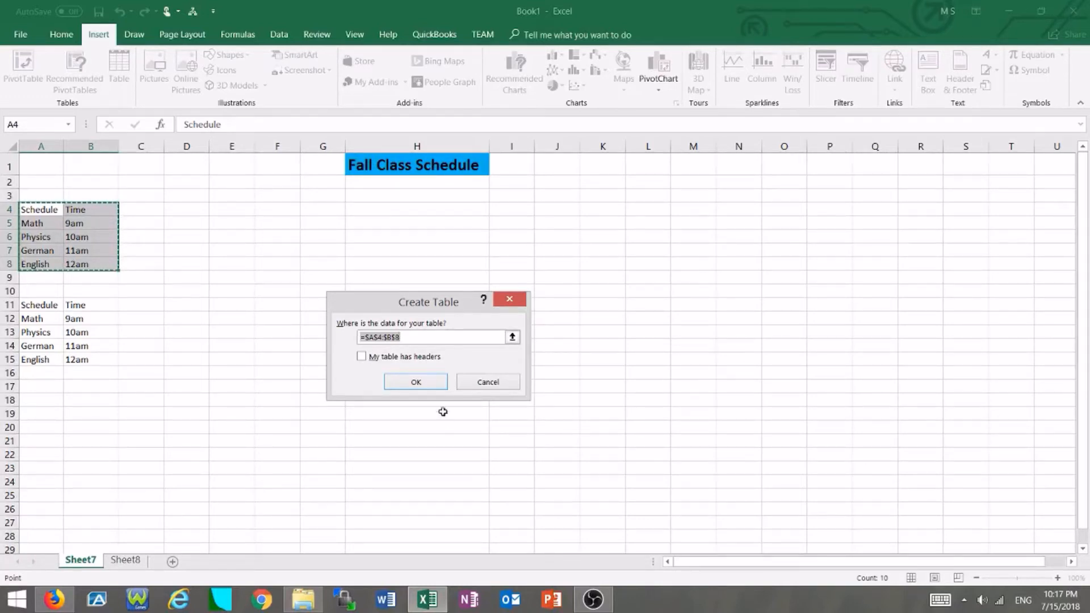
{"action": "left_click", "coordinate": [371, 359]}
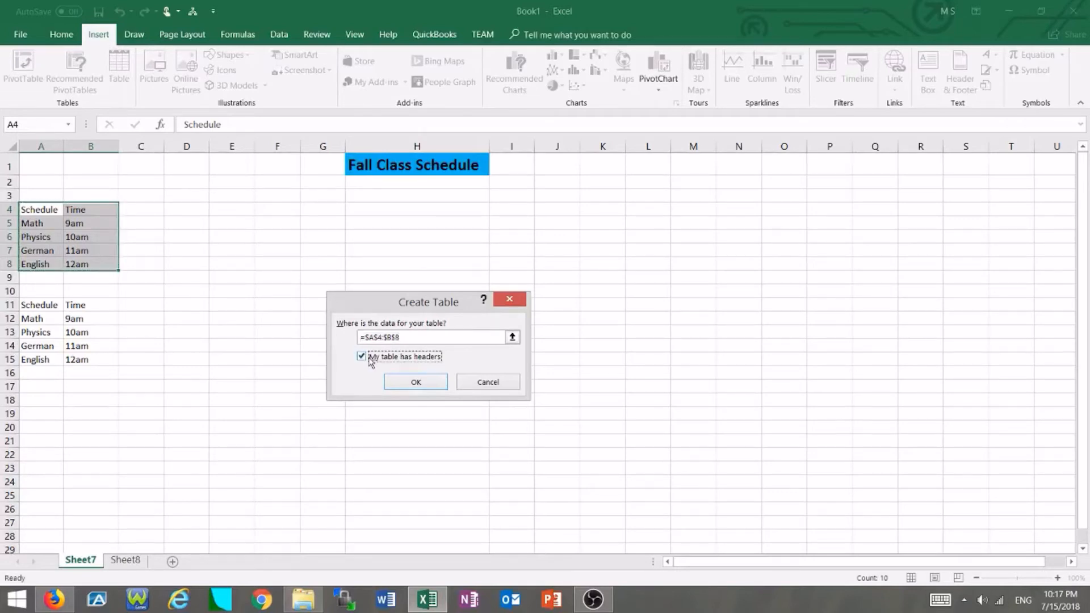
{"action": "left_click", "coordinate": [403, 382]}
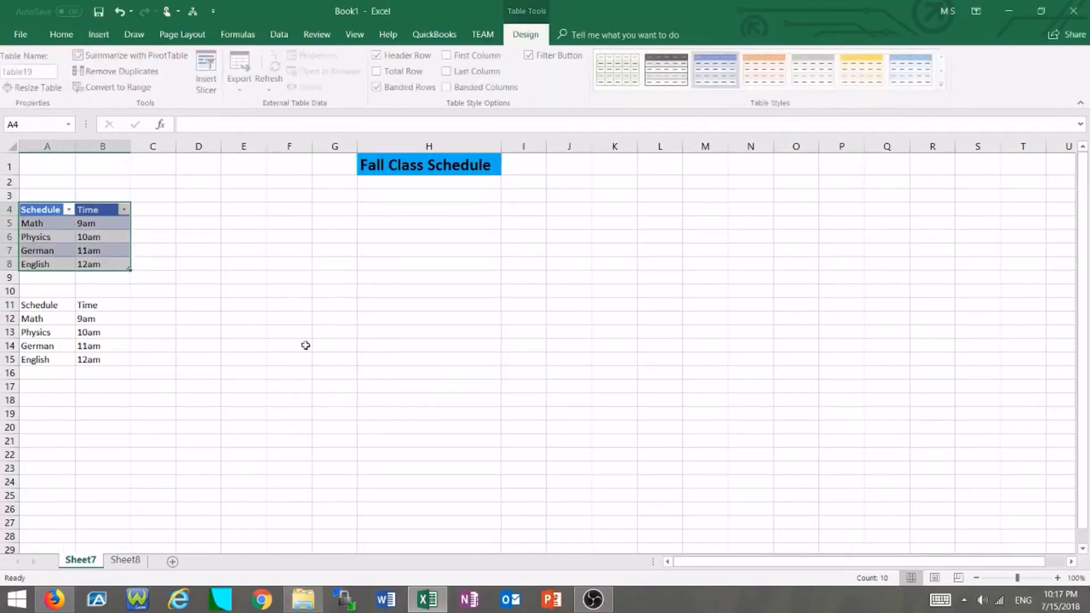
Apply an orange table style to the new schedule table.
{"action": "left_click", "coordinate": [199, 307]}
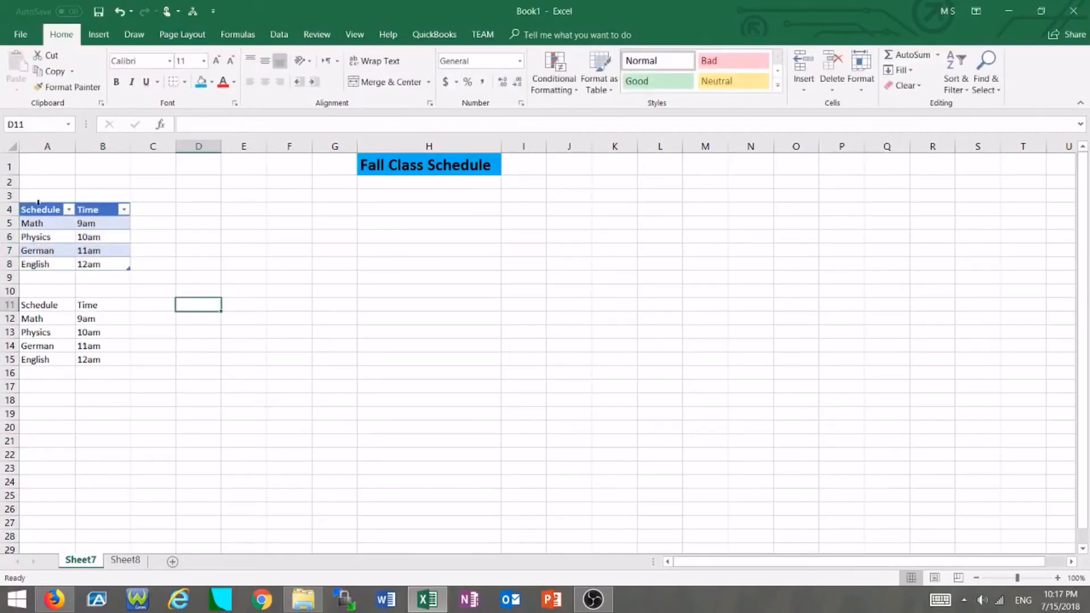
{"action": "left_click_drag", "start_coordinate": [44, 209], "coordinate": [105, 265]}
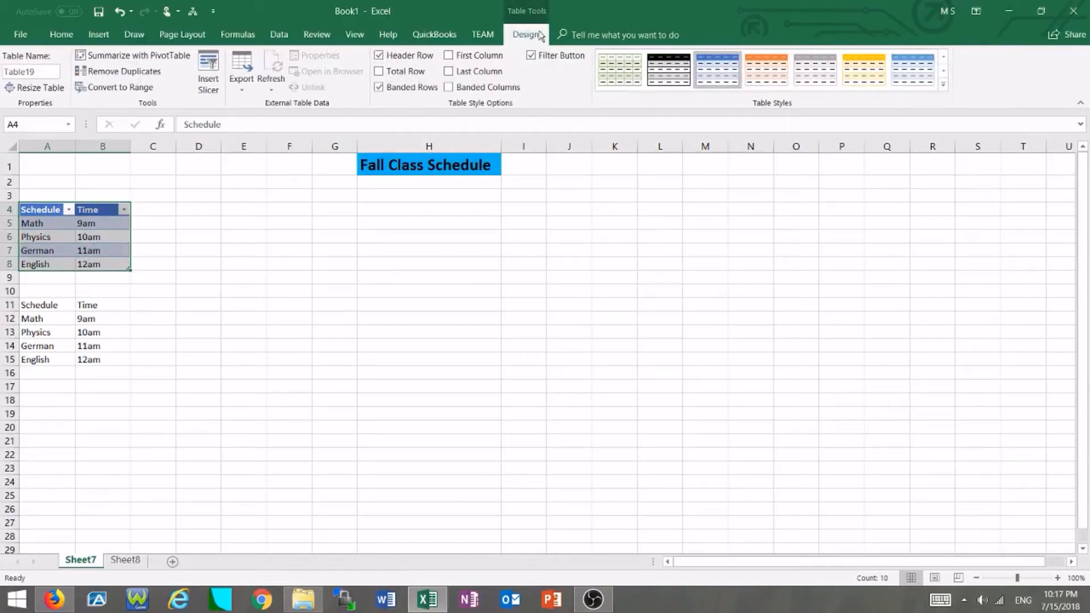
{"action": "scroll", "coordinate": [920, 71], "scroll_direction": "up", "scroll_amount": 1}
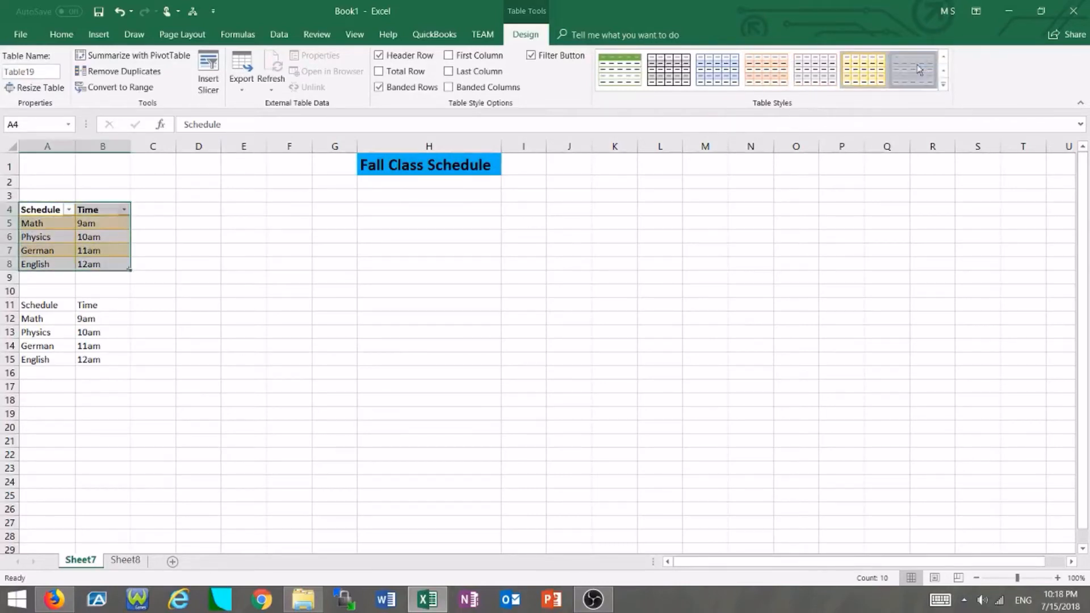
{"action": "left_click", "coordinate": [767, 69]}
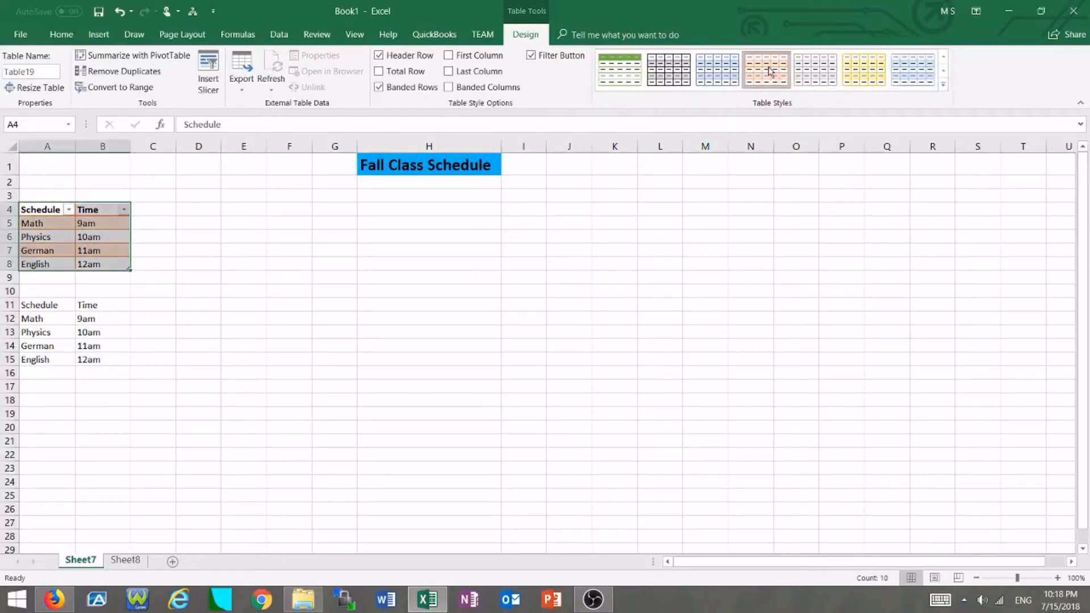
{"action": "left_click", "coordinate": [363, 324]}
Turn on filtering for the second schedule's header row A11:B11.
{"action": "left_click", "coordinate": [50, 305]}
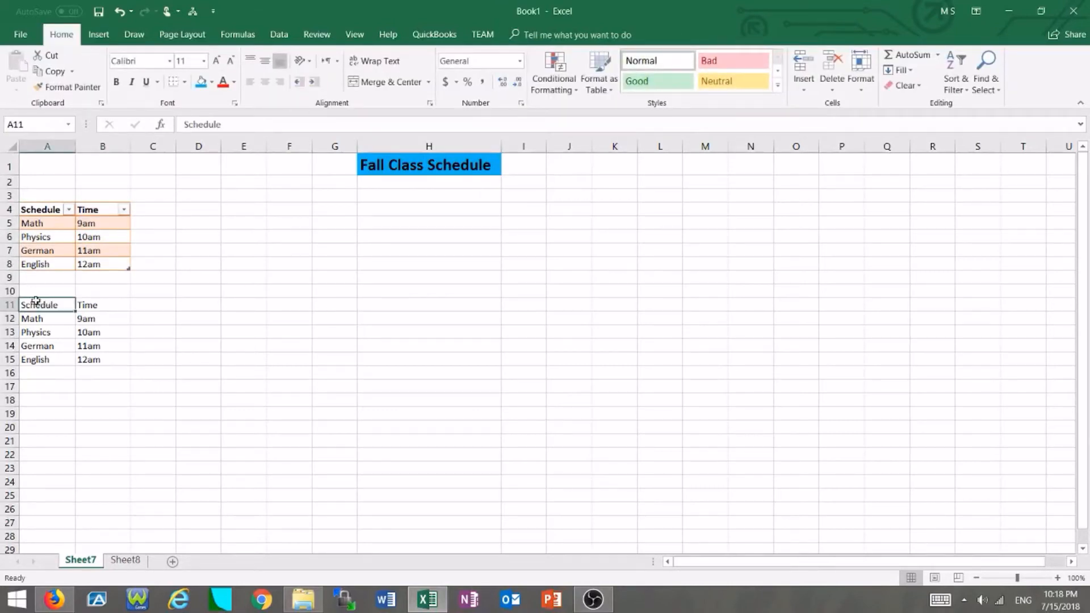
{"action": "left_click_drag", "start_coordinate": [35, 301], "coordinate": [83, 305]}
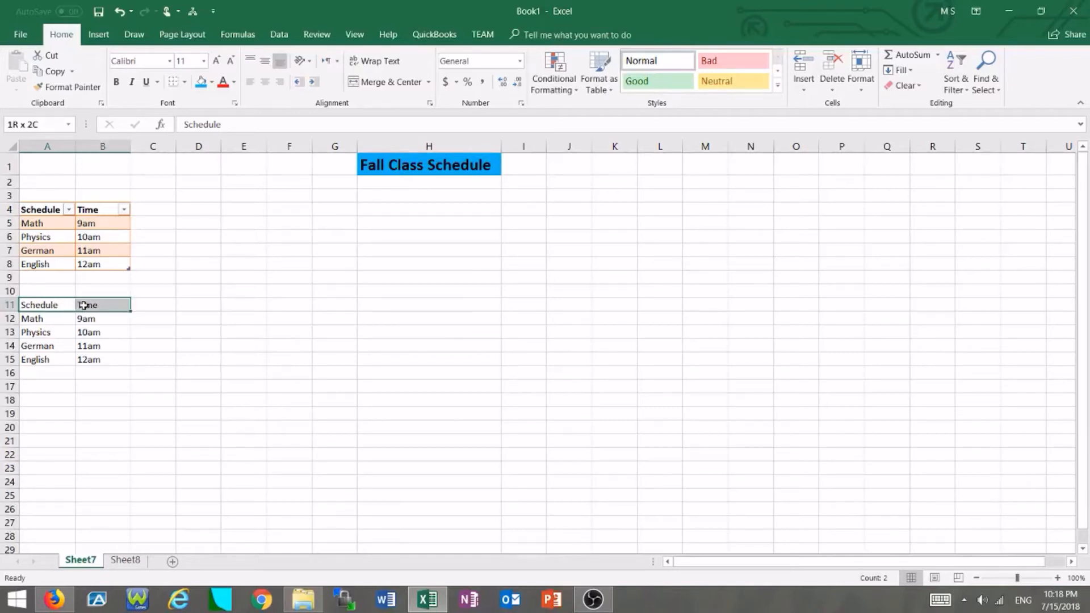
{"action": "left_click_drag", "start_coordinate": [83, 305], "coordinate": [84, 305]}
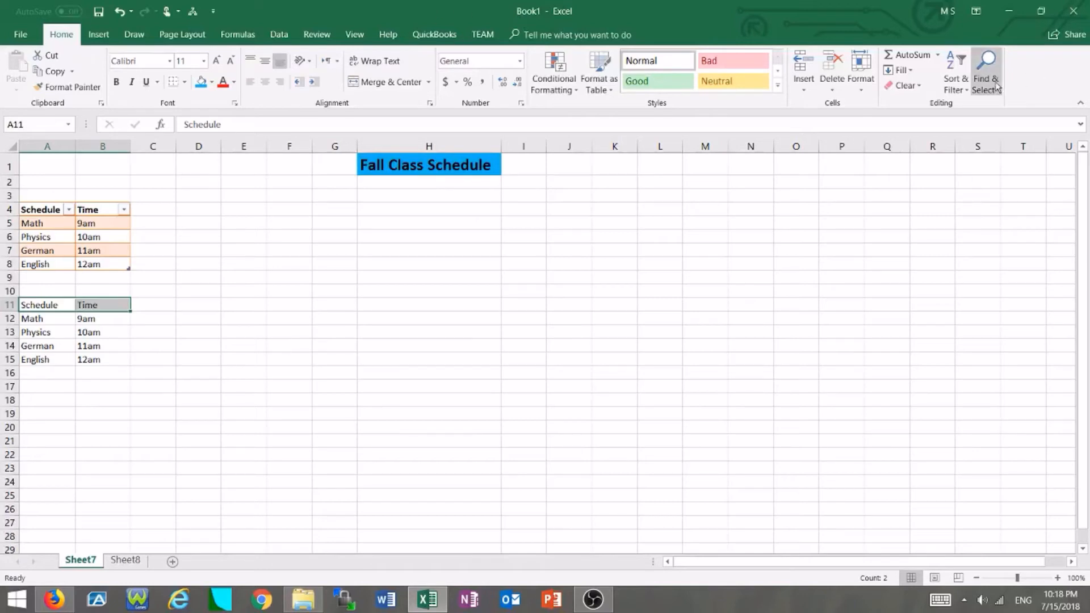
{"action": "left_click", "coordinate": [955, 83]}
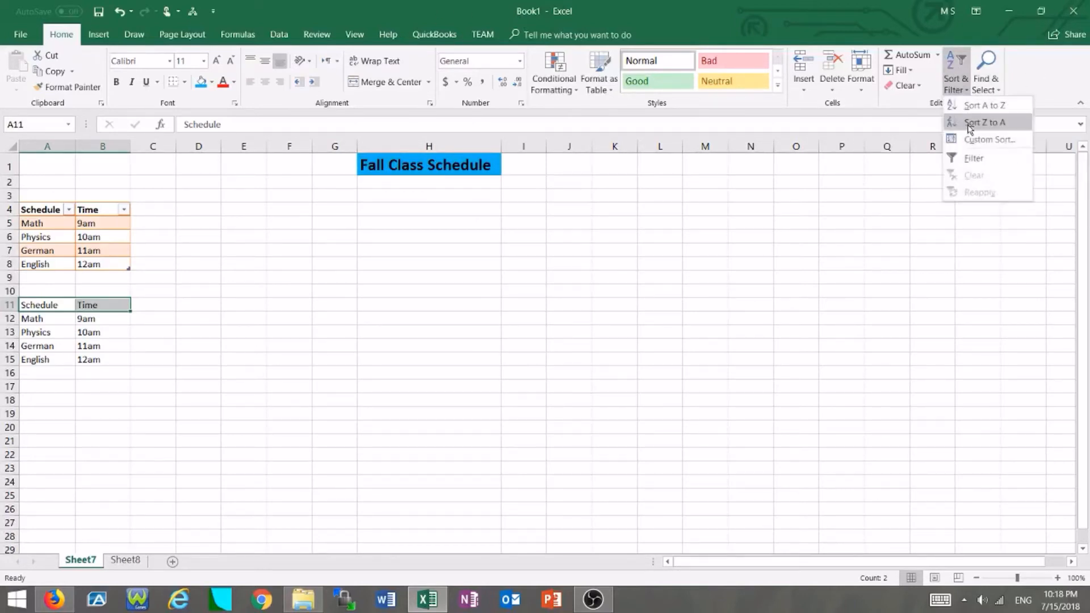
{"action": "left_click", "coordinate": [971, 159]}
{"action": "left_click", "coordinate": [290, 359]}
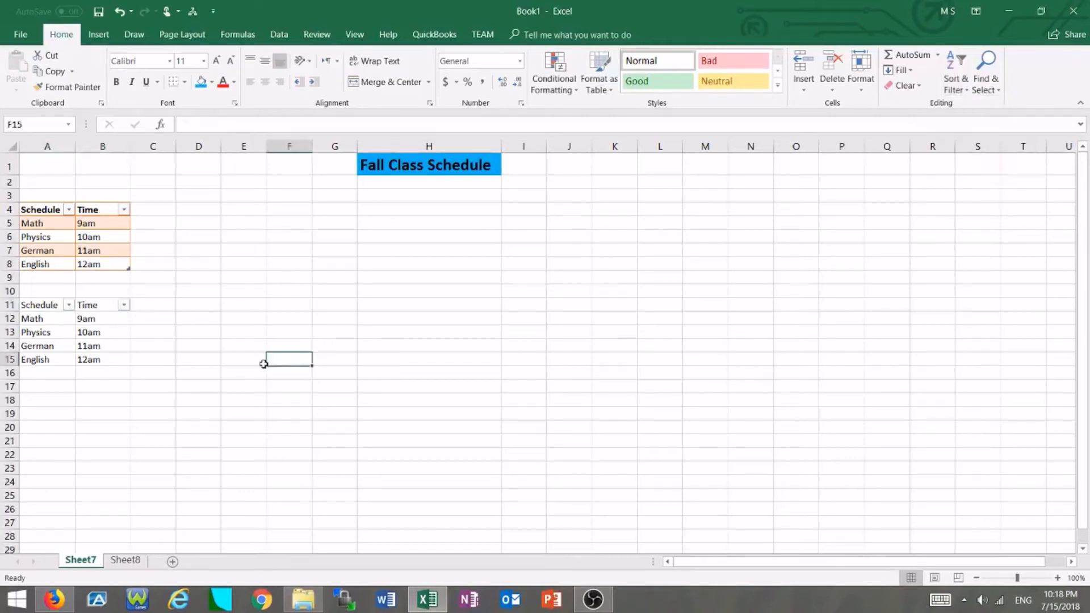
{"action": "left_click_drag", "start_coordinate": [46, 306], "coordinate": [100, 305]}
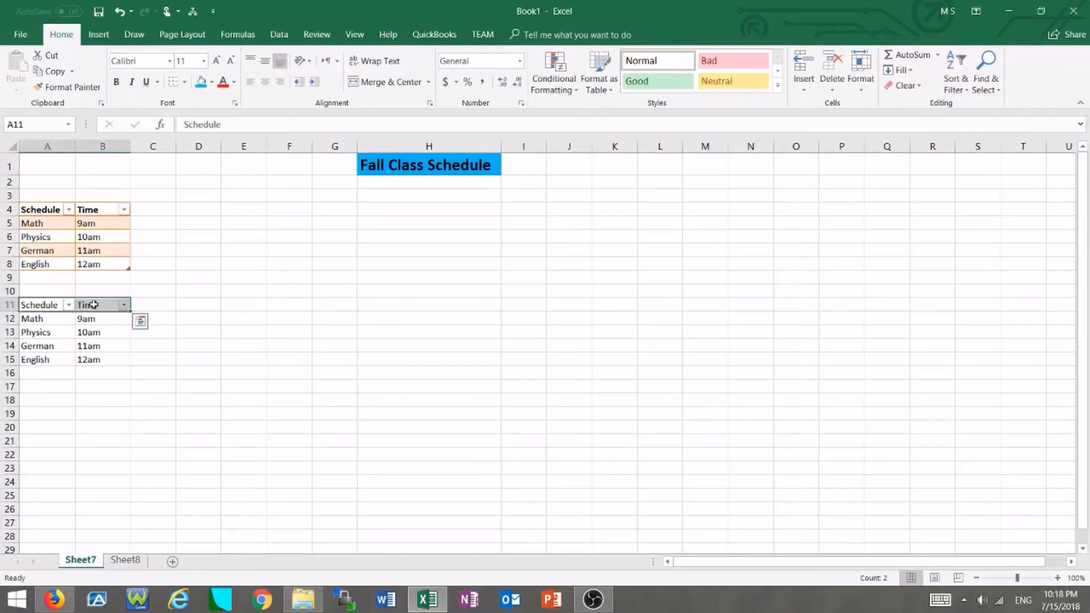
{"action": "left_click", "coordinate": [278, 34]}
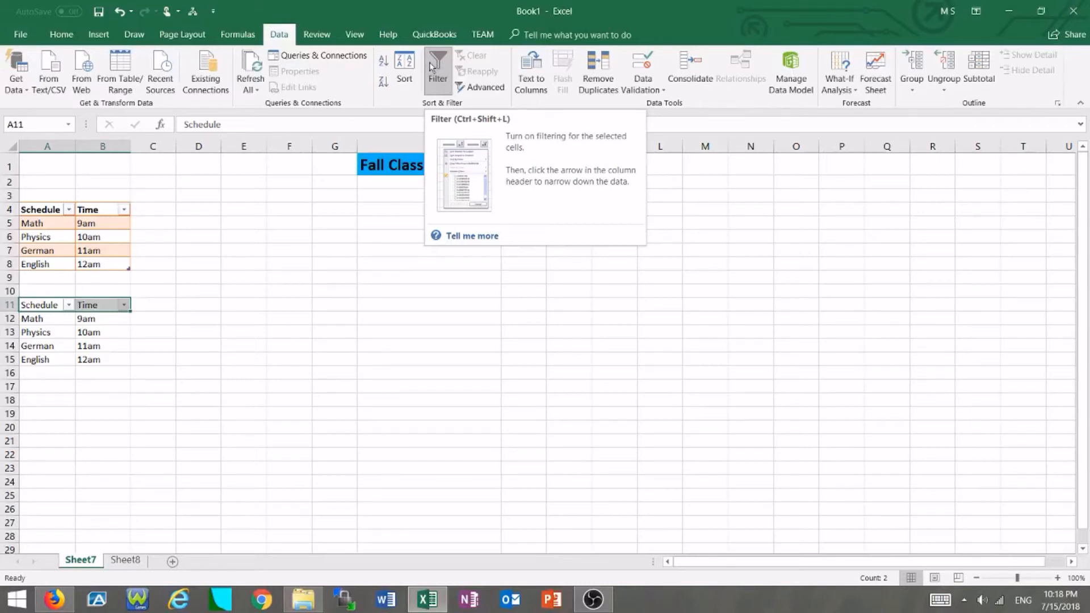
{"action": "left_click", "coordinate": [299, 317]}
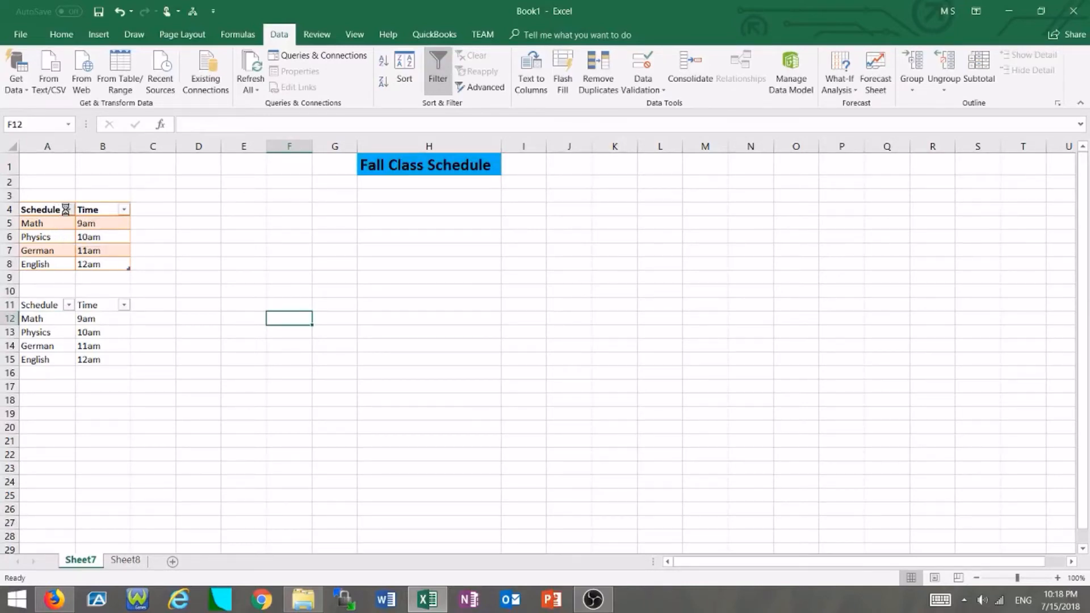
Sort the first table's Schedule column A to Z.
{"action": "left_click", "coordinate": [68, 210]}
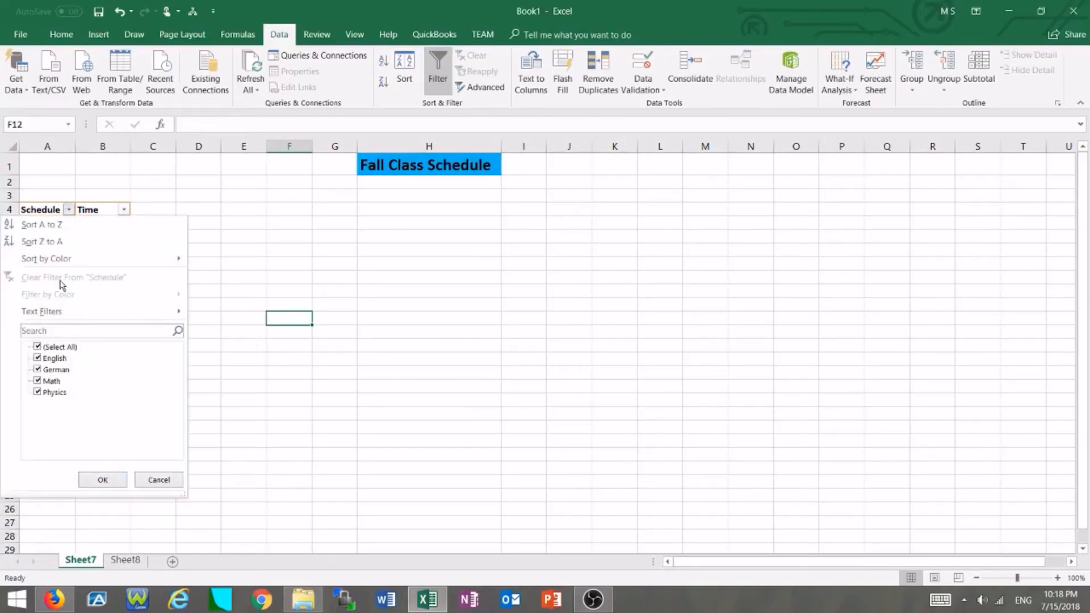
{"action": "left_click", "coordinate": [88, 227]}
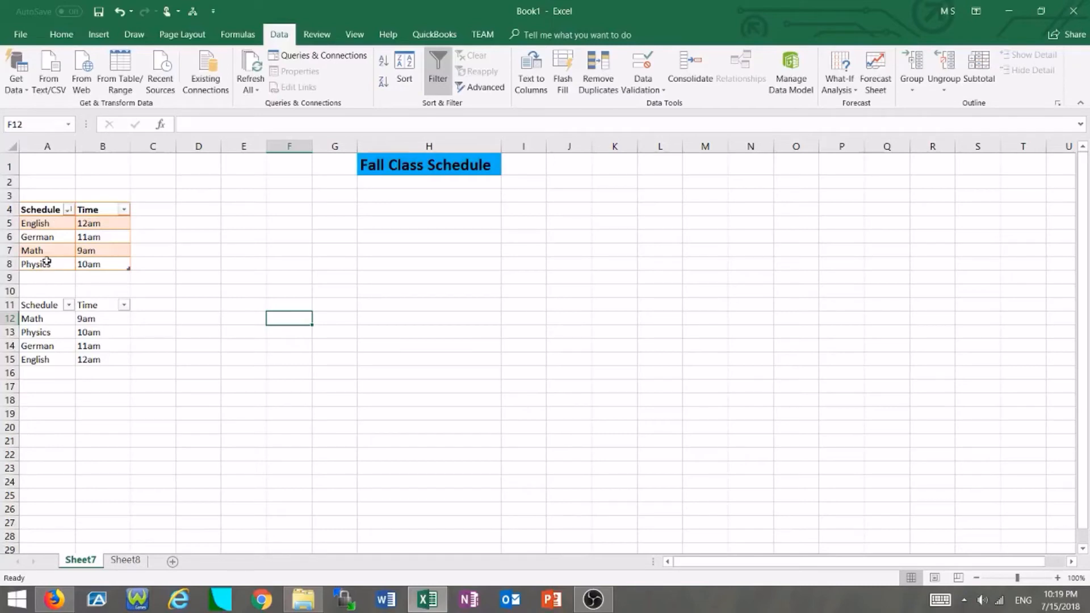
Sort the first table's Schedule column Z to A.
{"action": "left_click", "coordinate": [68, 209]}
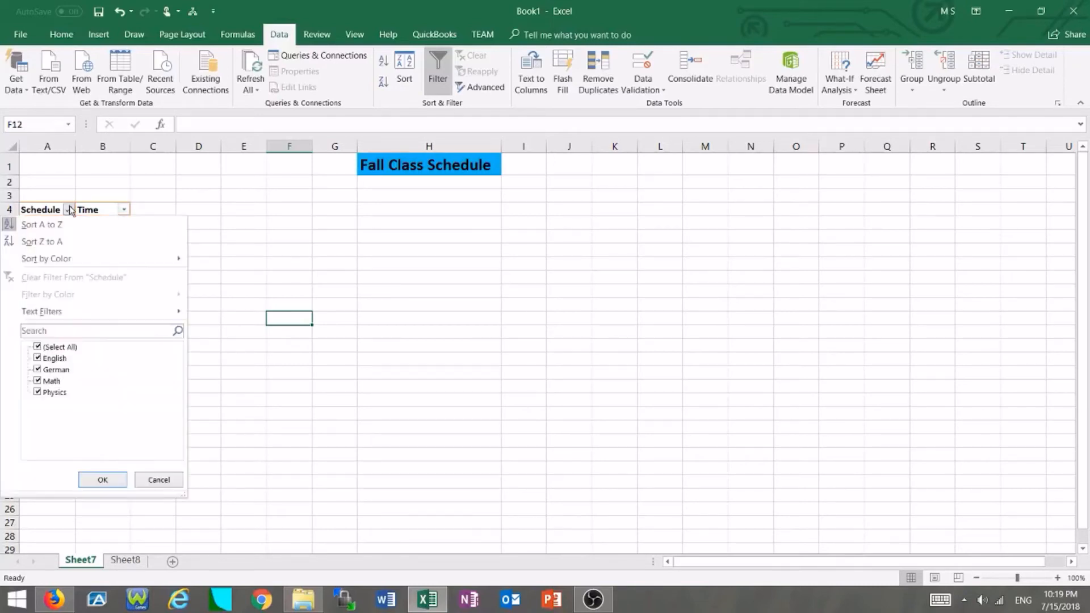
{"action": "left_click", "coordinate": [89, 243]}
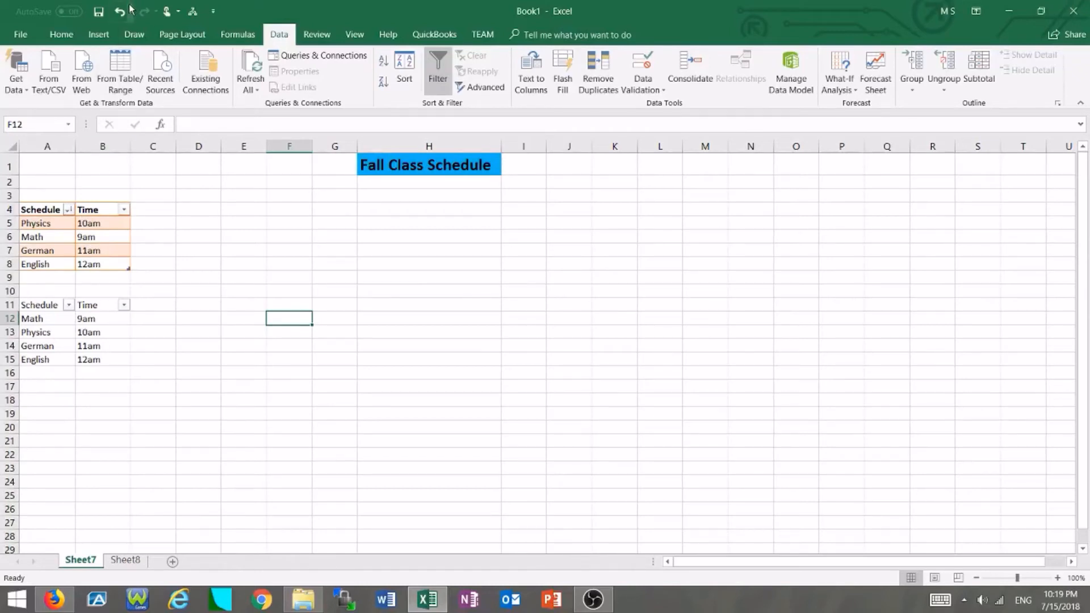
{"action": "left_click", "coordinate": [65, 273]}
Start a custom Equals text filter on the Schedule column with the first condition equals Physics.
{"action": "left_click", "coordinate": [68, 210]}
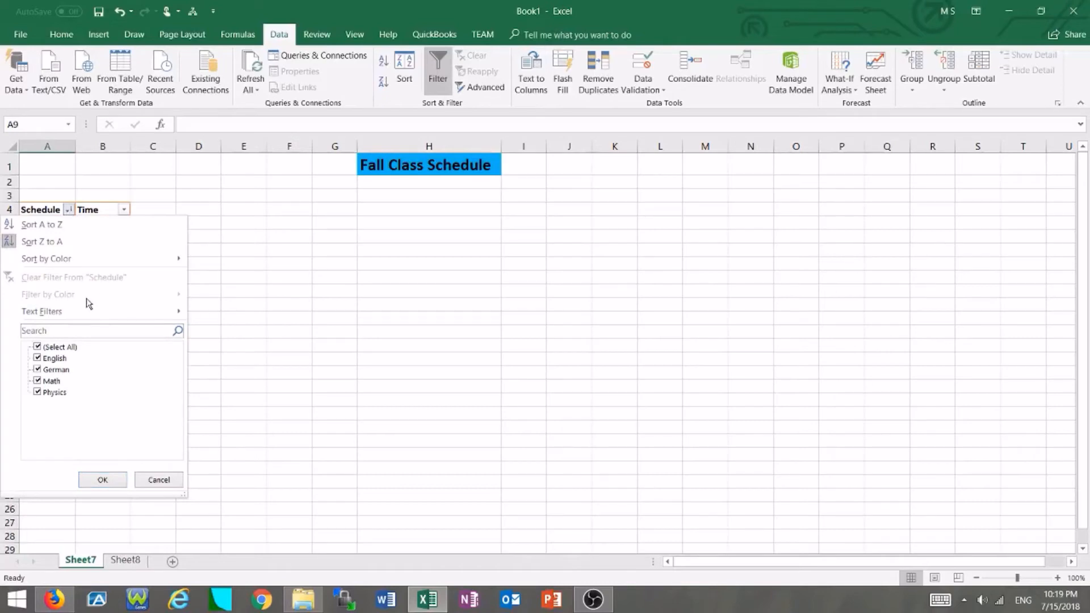
{"action": "mouse_move", "coordinate": [85, 315]}
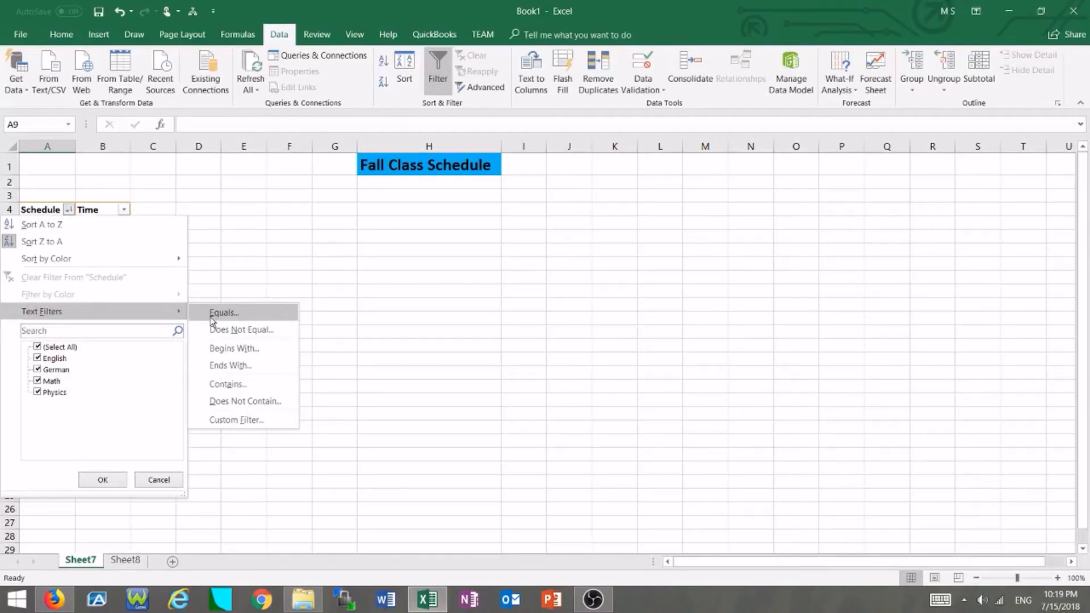
{"action": "left_click", "coordinate": [225, 313]}
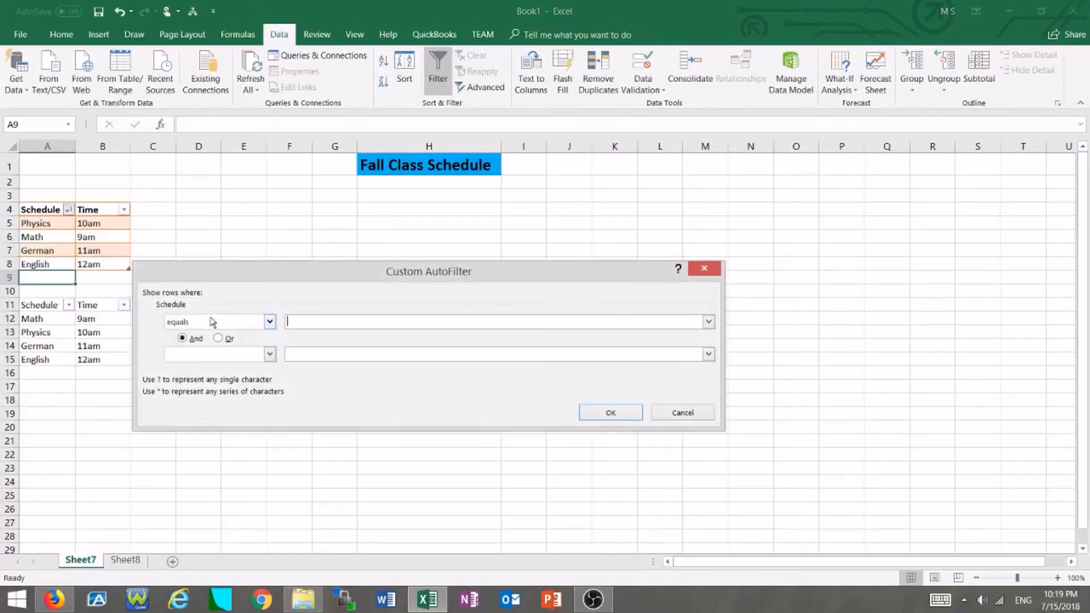
{"action": "left_click", "coordinate": [269, 323]}
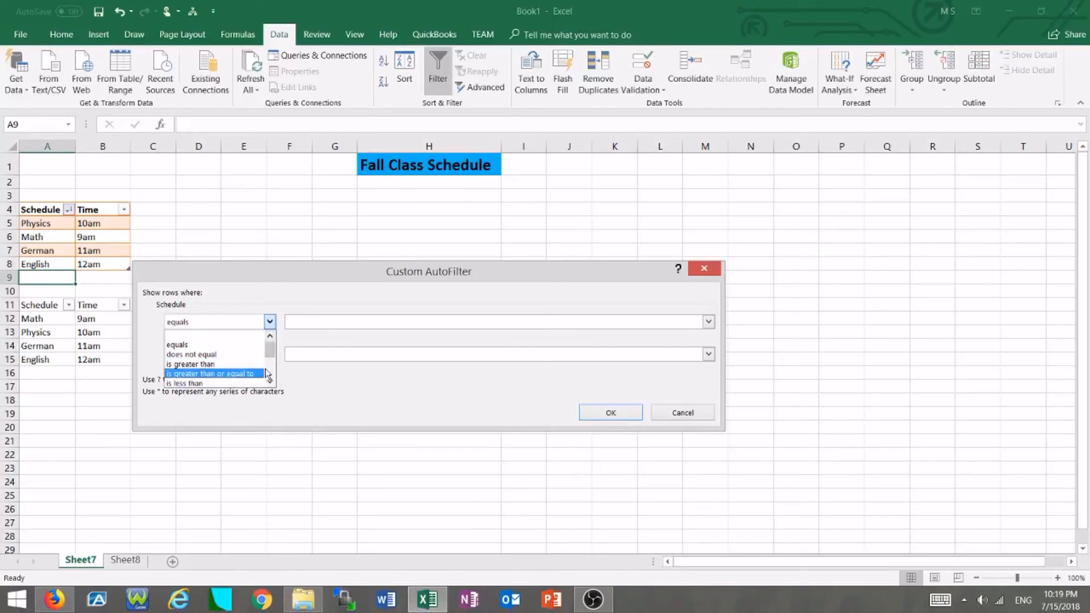
{"action": "left_click", "coordinate": [294, 372]}
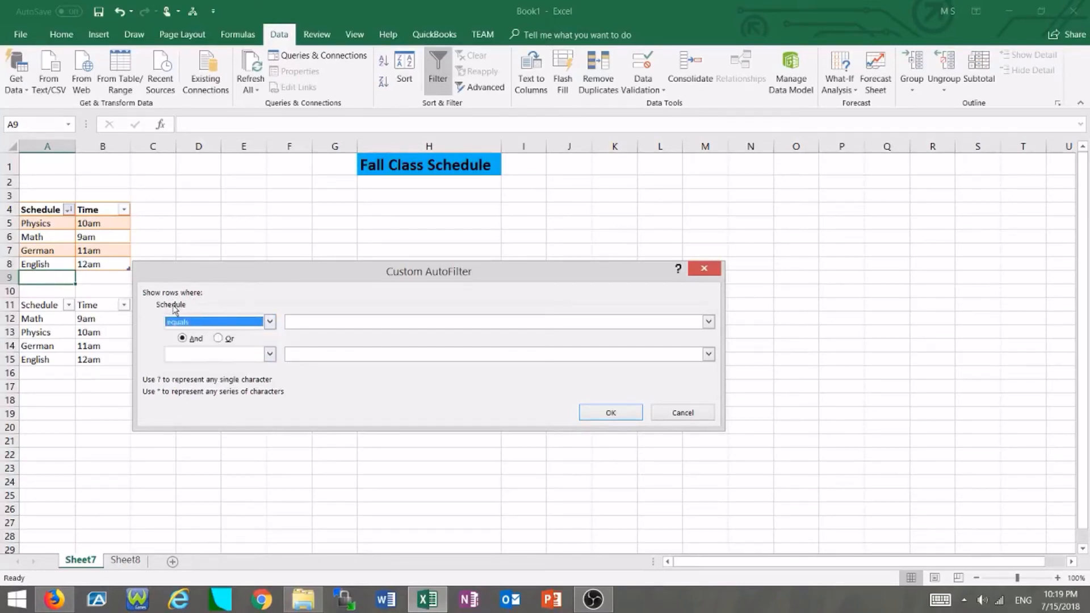
{"action": "left_click", "coordinate": [300, 324]}
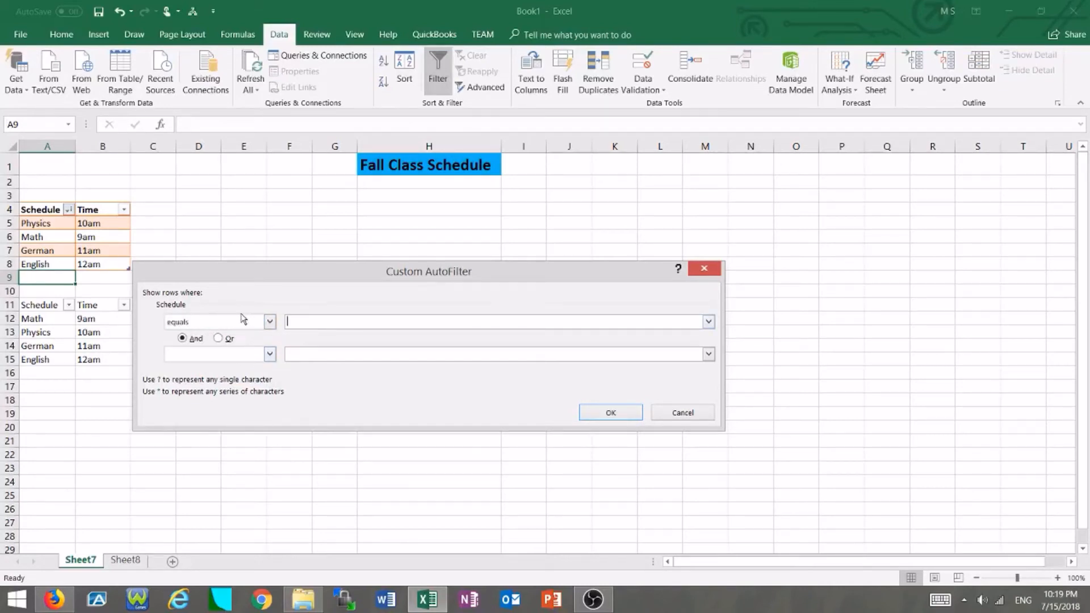
{"action": "type", "text": "Physics"}
{"action": "left_click", "coordinate": [308, 350]}
Add an Or condition equals Math to the Schedule filter and apply it.
{"action": "left_click", "coordinate": [217, 339]}
{"action": "left_click", "coordinate": [204, 356]}
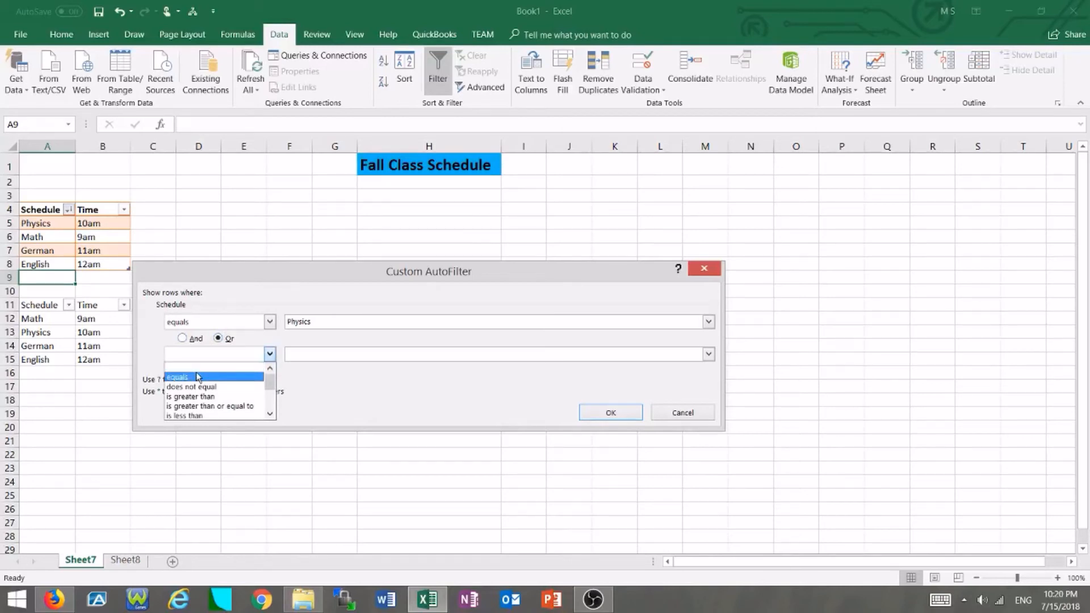
{"action": "left_click", "coordinate": [196, 377]}
{"action": "left_click", "coordinate": [313, 354]}
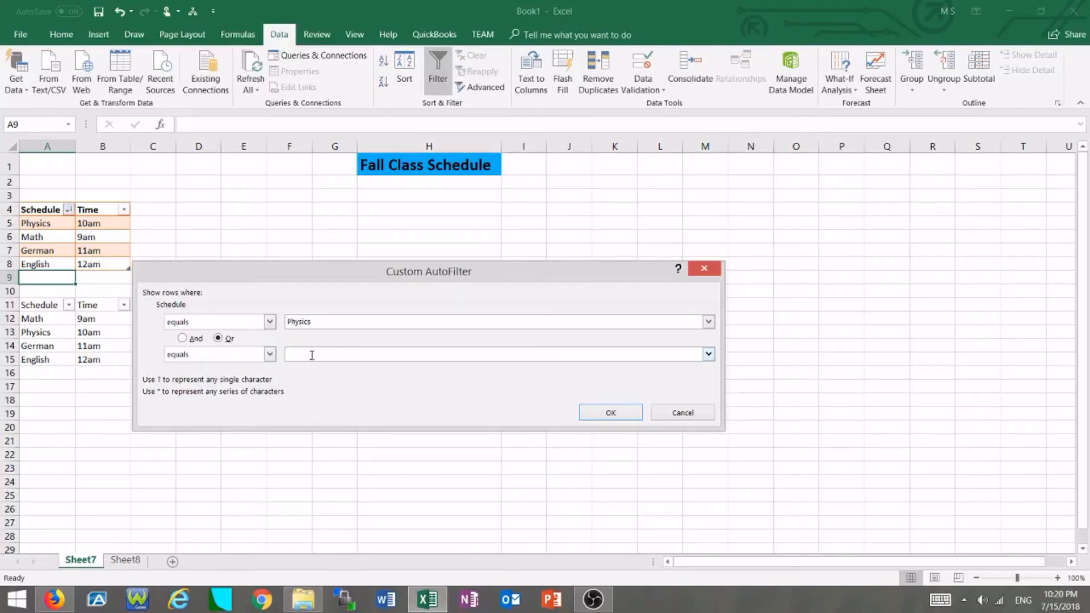
{"action": "type", "text": "Math"}
{"action": "left_click", "coordinate": [635, 412]}
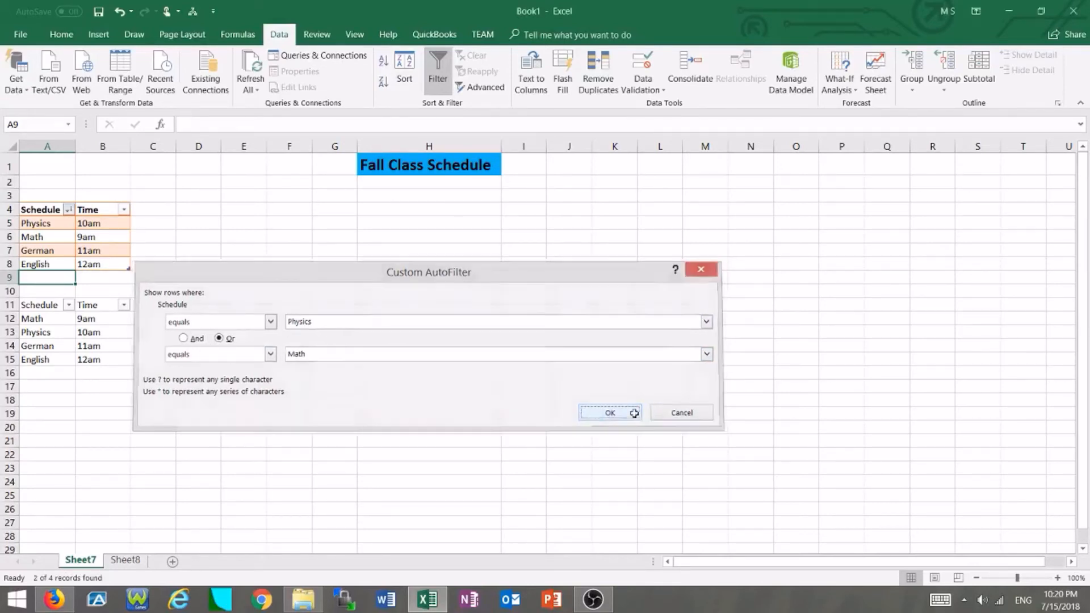
{"action": "left_click", "coordinate": [47, 218]}
{"action": "left_click", "coordinate": [65, 237]}
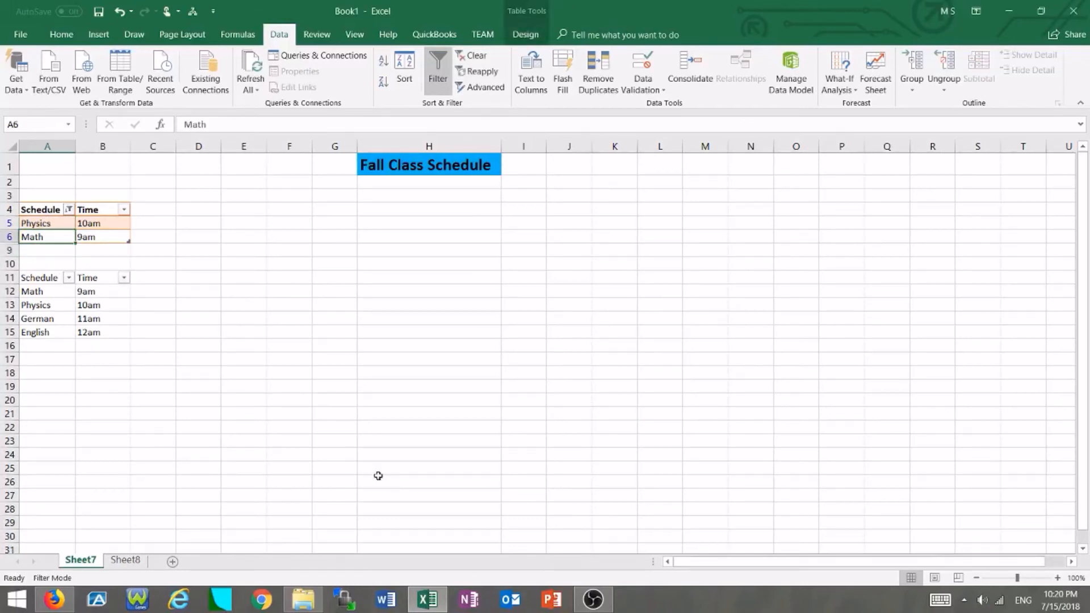
{"action": "left_click", "coordinate": [99, 344]}
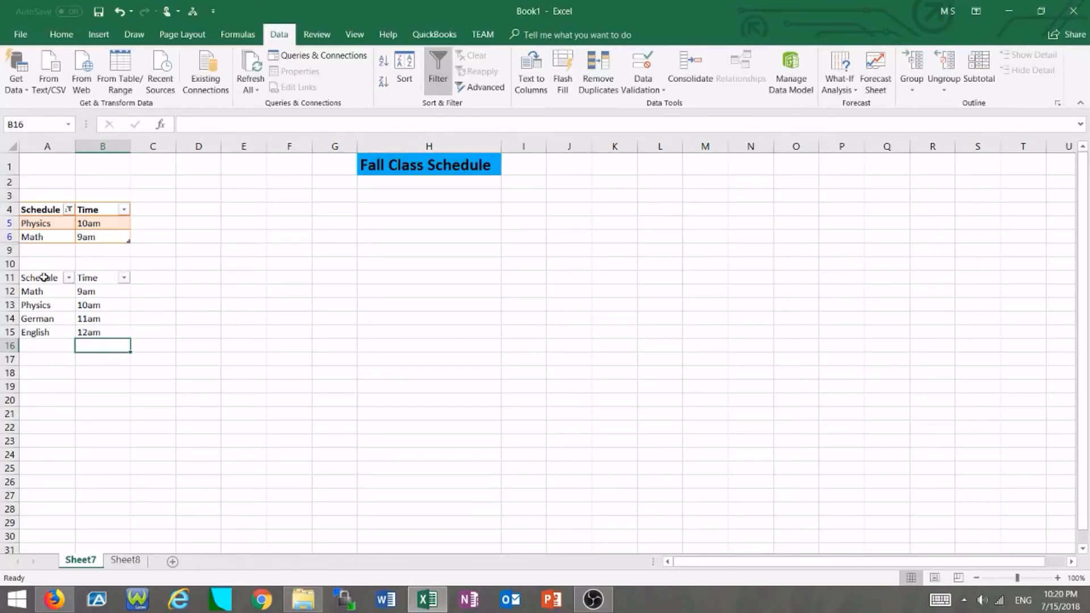
Copy the second table's Schedule and Time header cells and paste them at H11.
{"action": "left_click_drag", "start_coordinate": [46, 278], "coordinate": [87, 281]}
{"action": "right_click", "coordinate": [92, 279]}
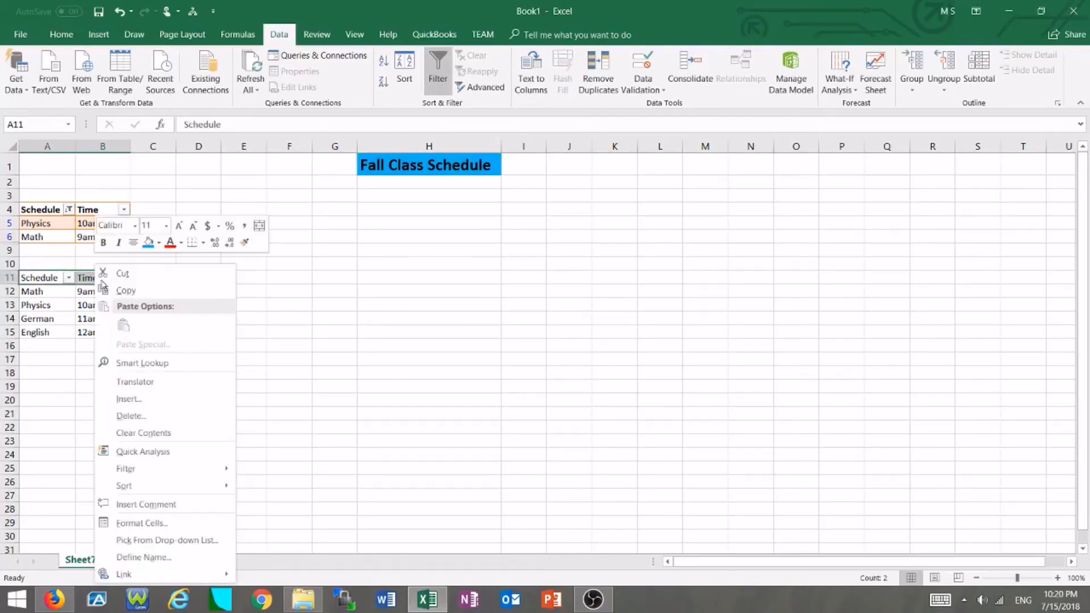
{"action": "left_click", "coordinate": [142, 290]}
{"action": "left_click", "coordinate": [492, 276]}
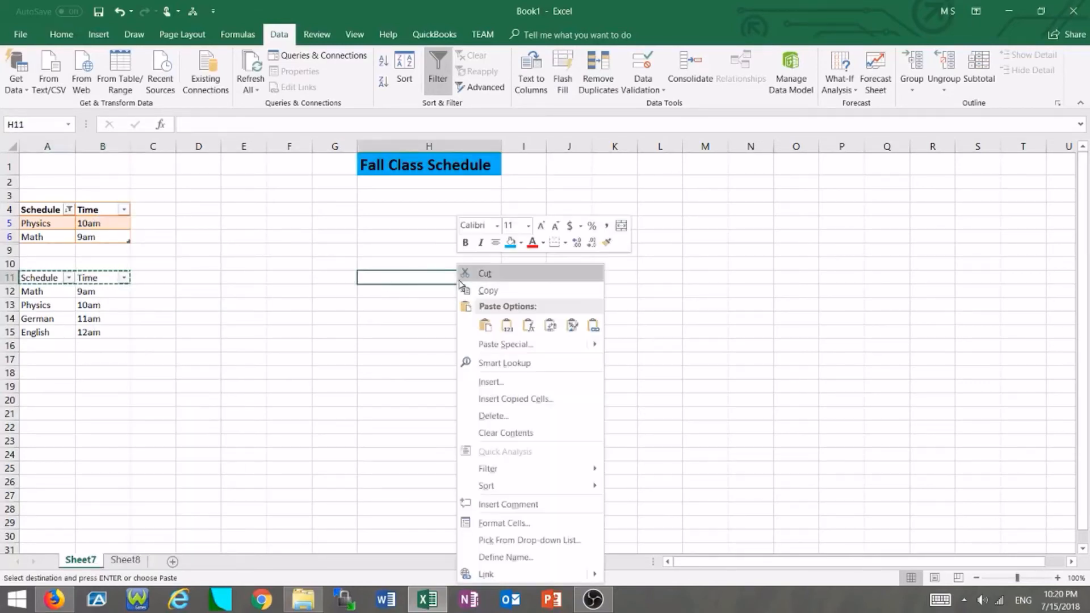
{"action": "right_click", "coordinate": [458, 276]}
{"action": "left_click", "coordinate": [485, 324]}
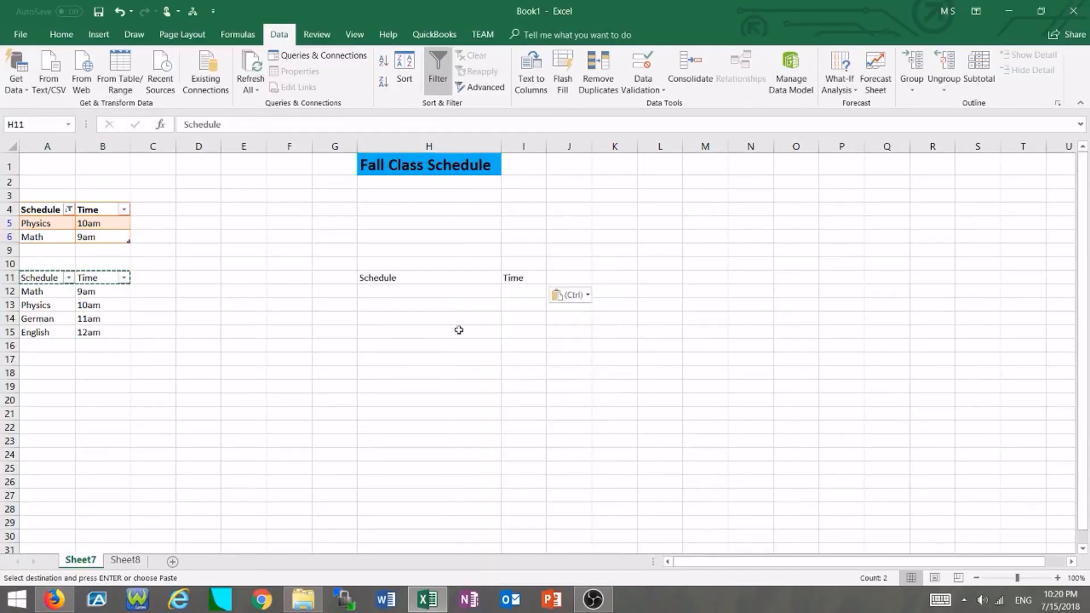
Enter Math in H12 under the copied Schedule header as the filter criterion.
{"action": "left_click", "coordinate": [458, 332]}
{"action": "left_click", "coordinate": [401, 293]}
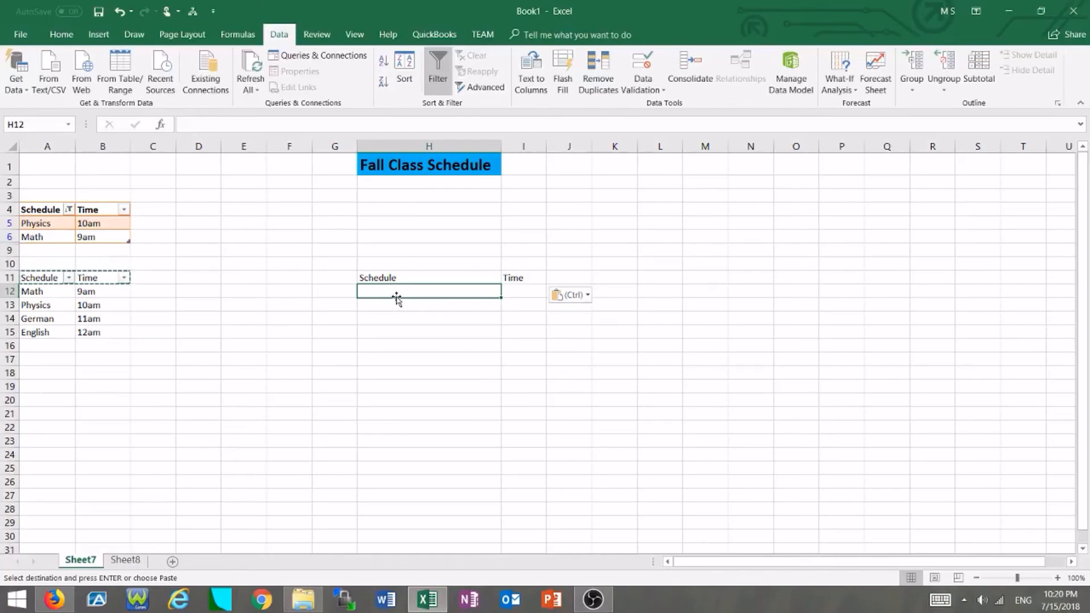
{"action": "type", "text": "Math"}
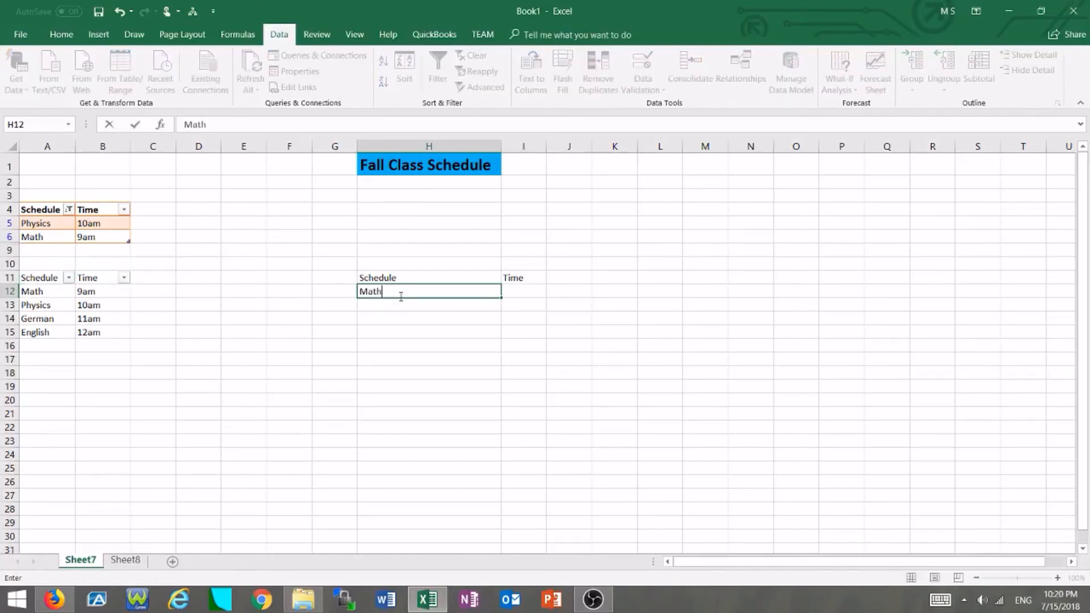
{"action": "key", "text": "Return"}
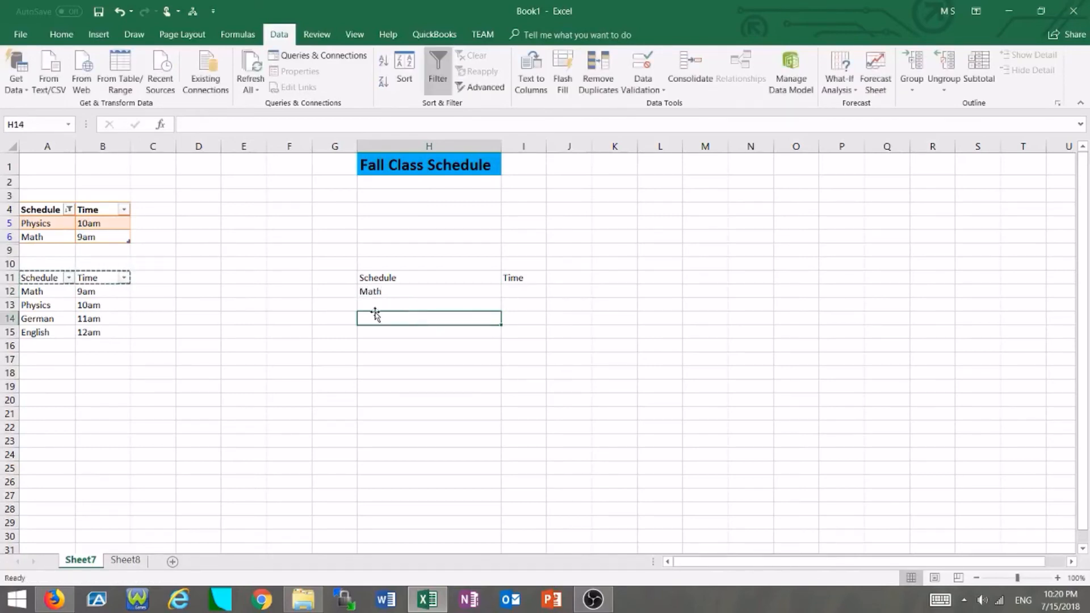
Open Advanced Filter with list range A11:B15 and criteria range H11:I12.
{"action": "left_click", "coordinate": [244, 318]}
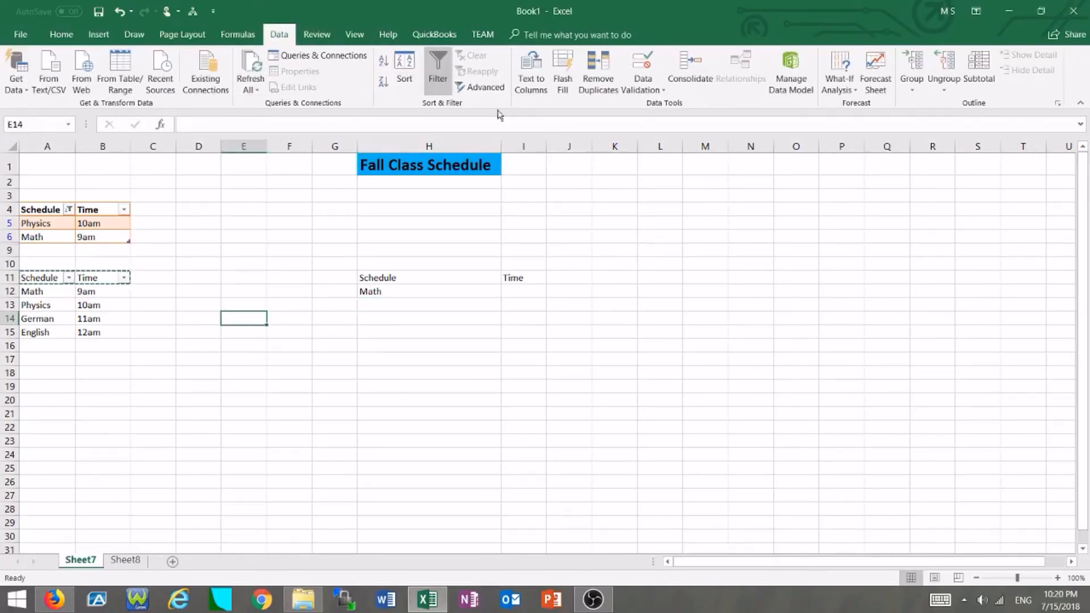
{"action": "left_click", "coordinate": [474, 88]}
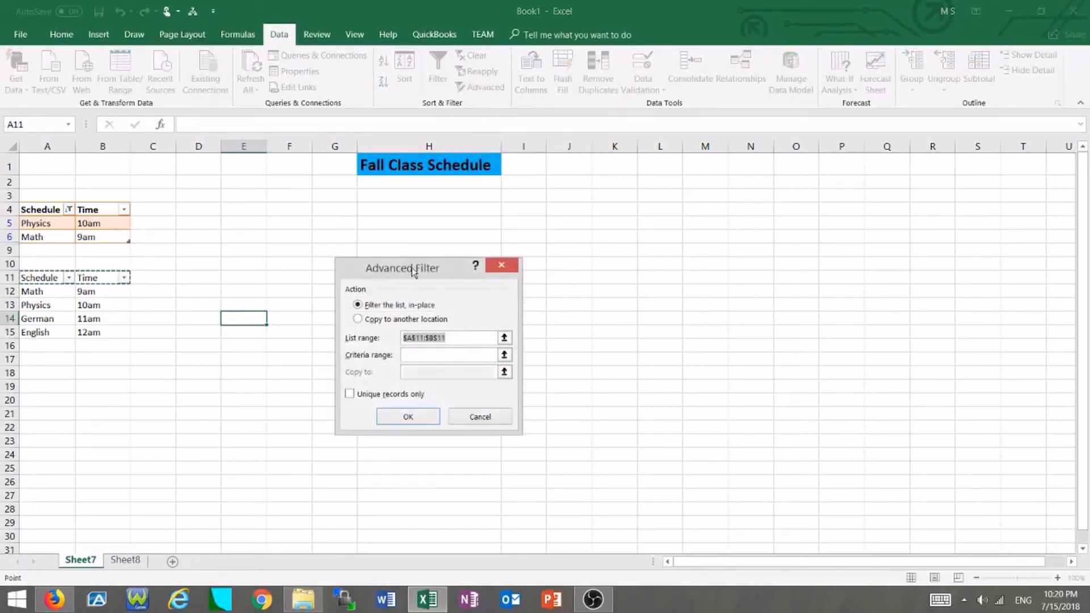
{"action": "left_click_drag", "start_coordinate": [327, 335], "coordinate": [319, 347]}
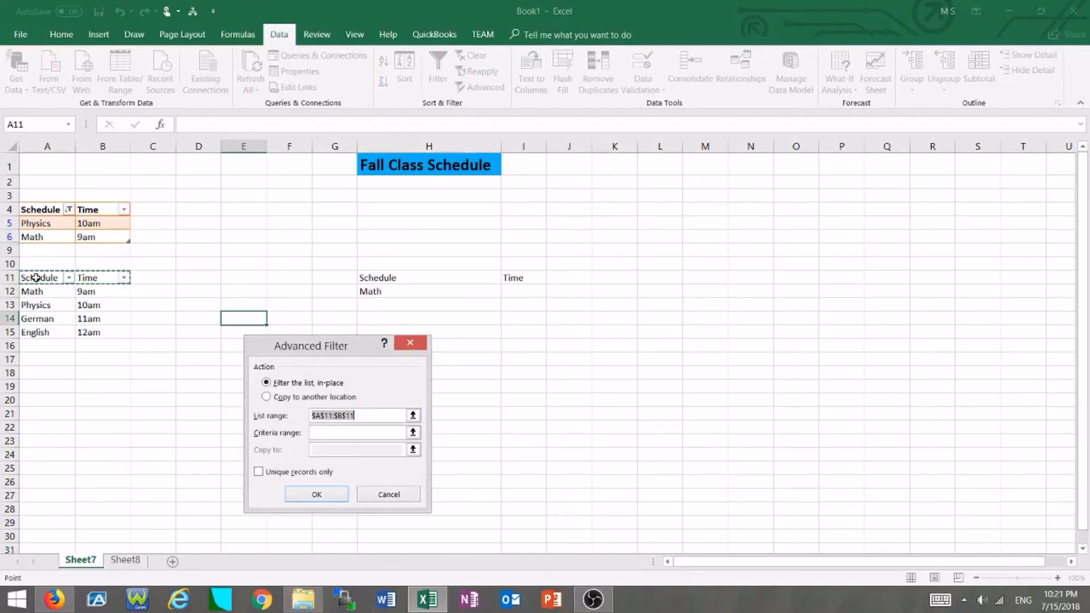
{"action": "left_click_drag", "start_coordinate": [35, 278], "coordinate": [94, 336]}
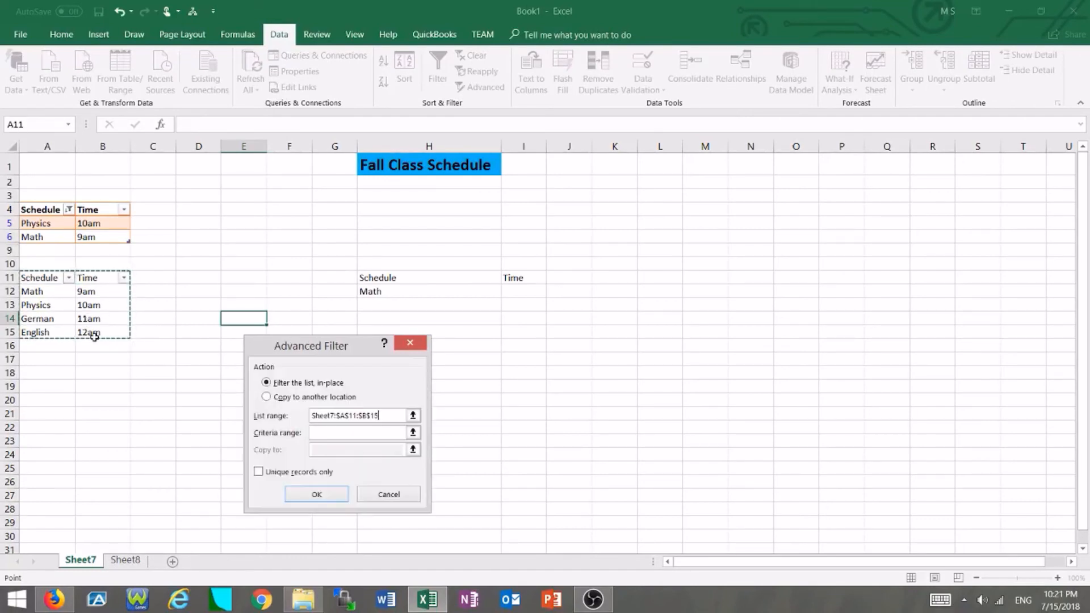
{"action": "left_click", "coordinate": [321, 432]}
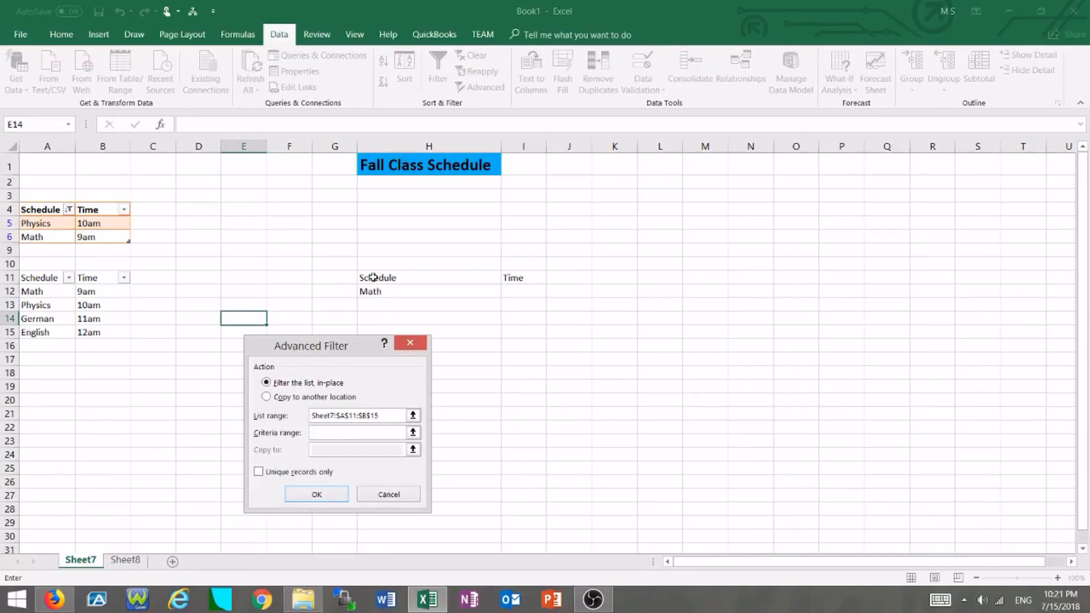
{"action": "left_click_drag", "start_coordinate": [373, 277], "coordinate": [513, 291]}
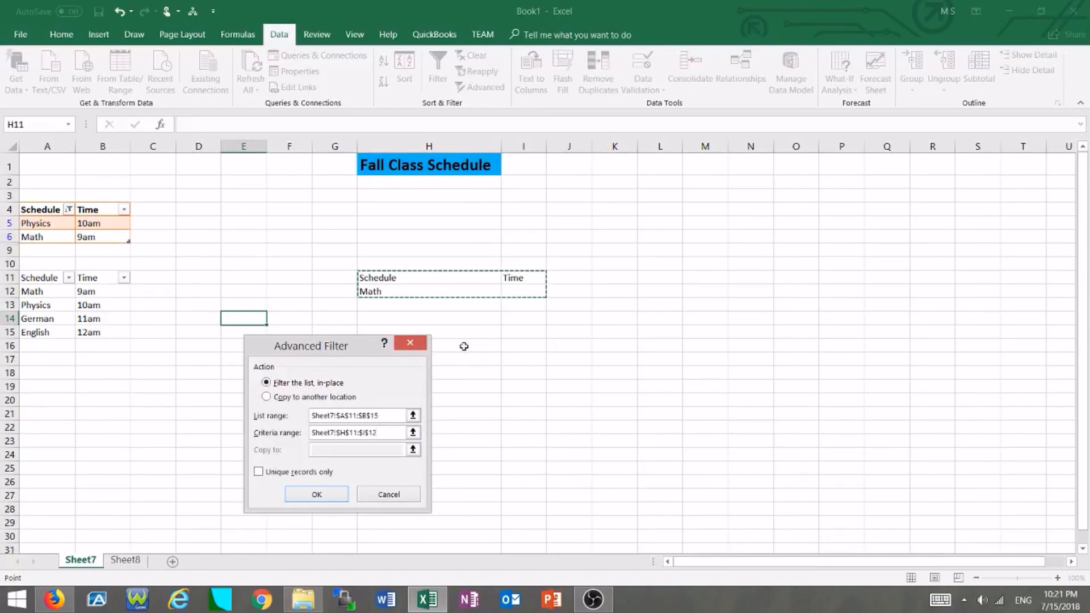
Set the advanced filter to copy results to another location at M13 and apply it.
{"action": "left_click", "coordinate": [298, 397]}
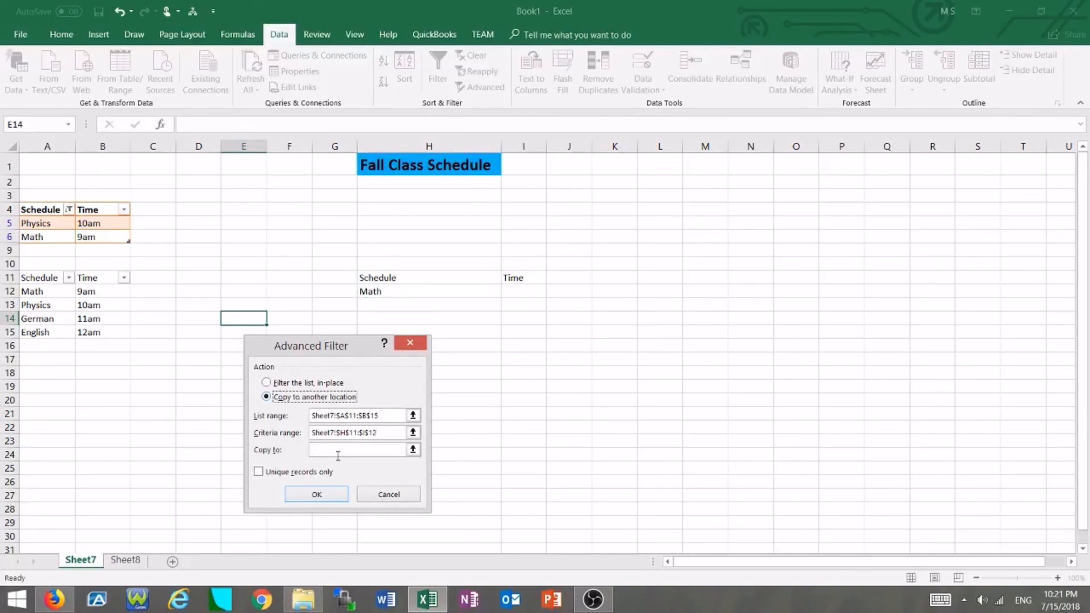
{"action": "left_click", "coordinate": [338, 454]}
{"action": "left_click", "coordinate": [713, 304]}
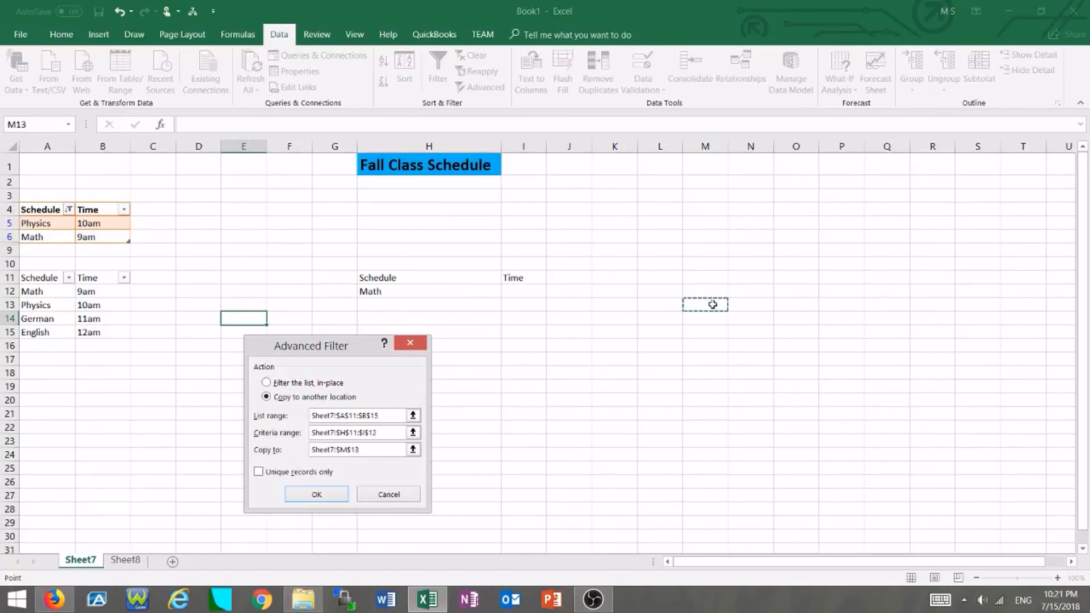
{"action": "left_click", "coordinate": [318, 496]}
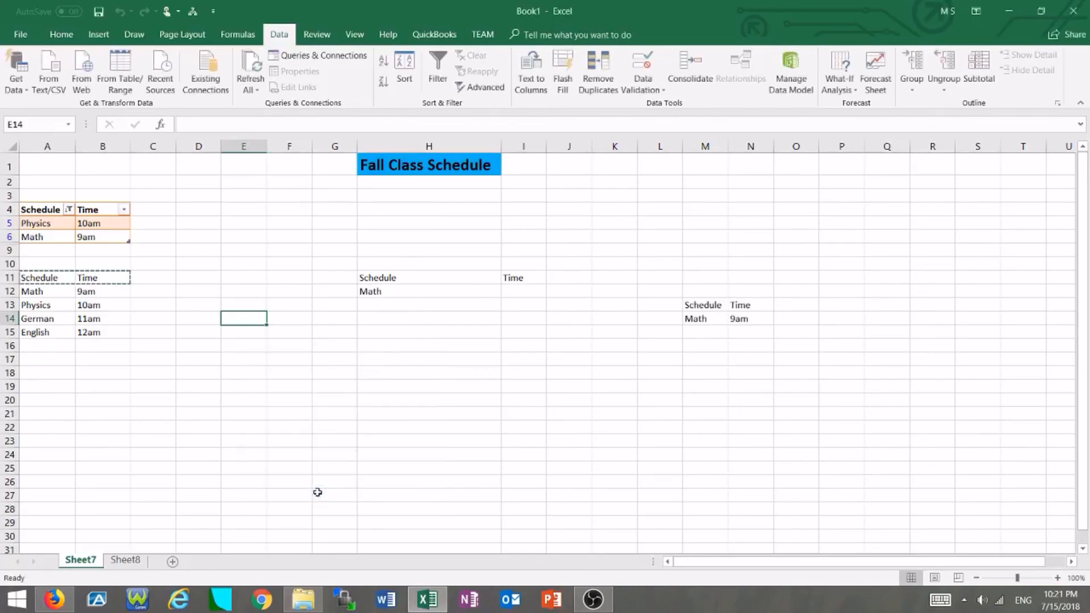
{"action": "left_click", "coordinate": [717, 371]}
{"action": "left_click", "coordinate": [724, 318]}
{"action": "left_click", "coordinate": [736, 304]}
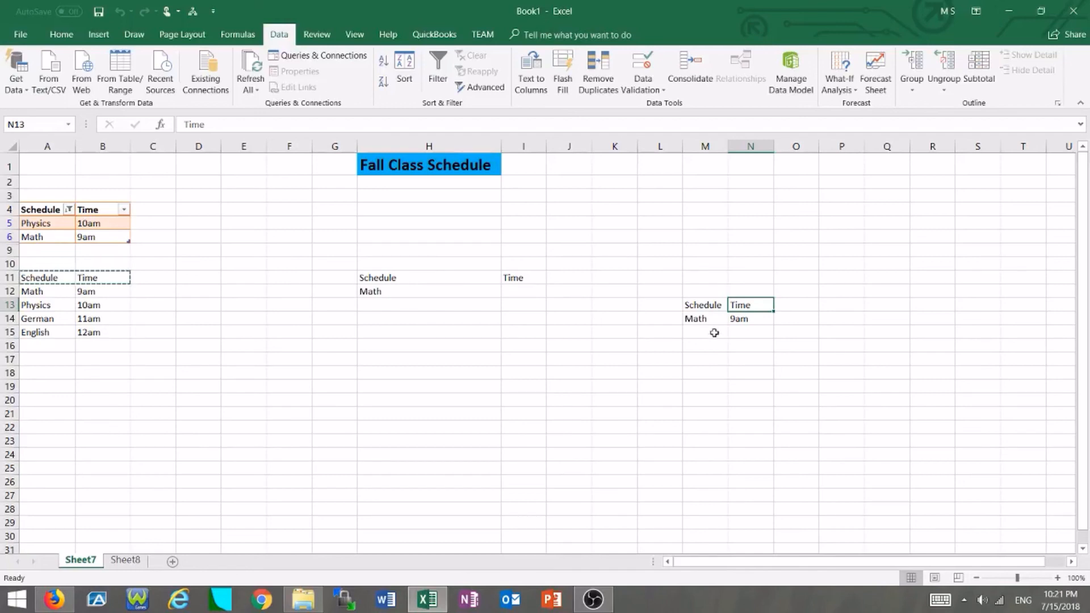
{"action": "left_click", "coordinate": [606, 609]}
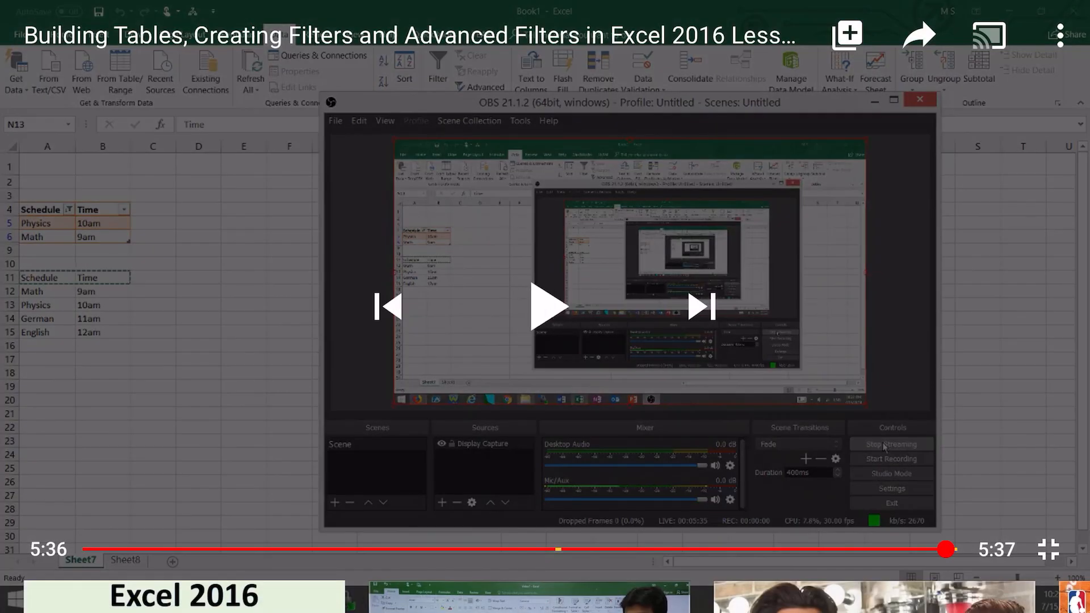